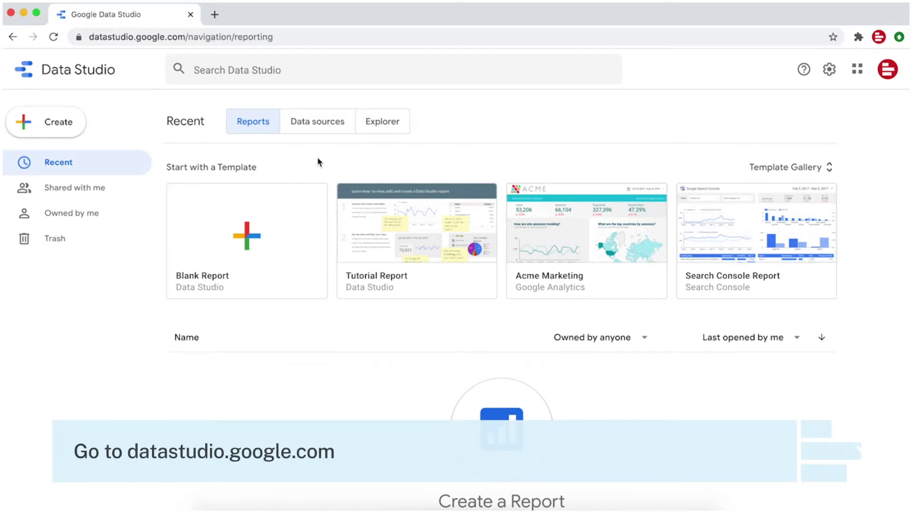
Step: Start a new report and filter the data connectors by 'supermetrics'
left_click(77, 120)
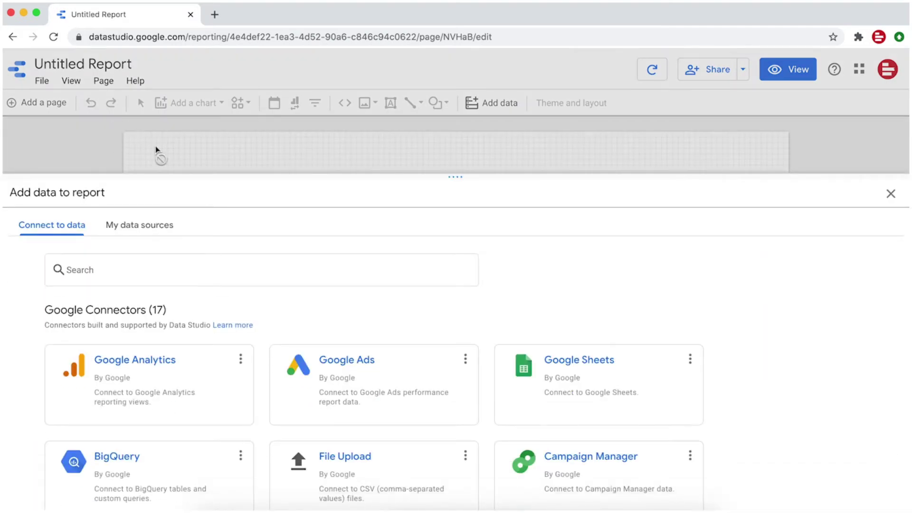
left_click(192, 270)
type("su")
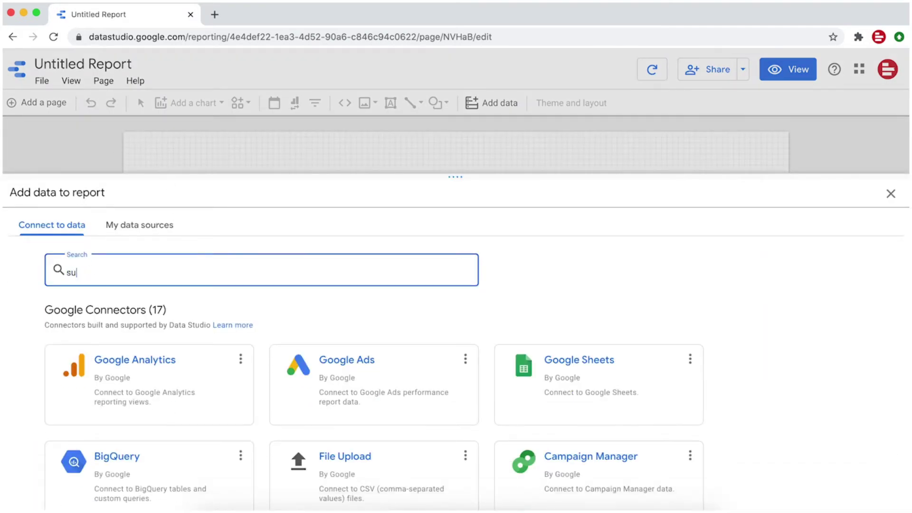
type("permetrics")
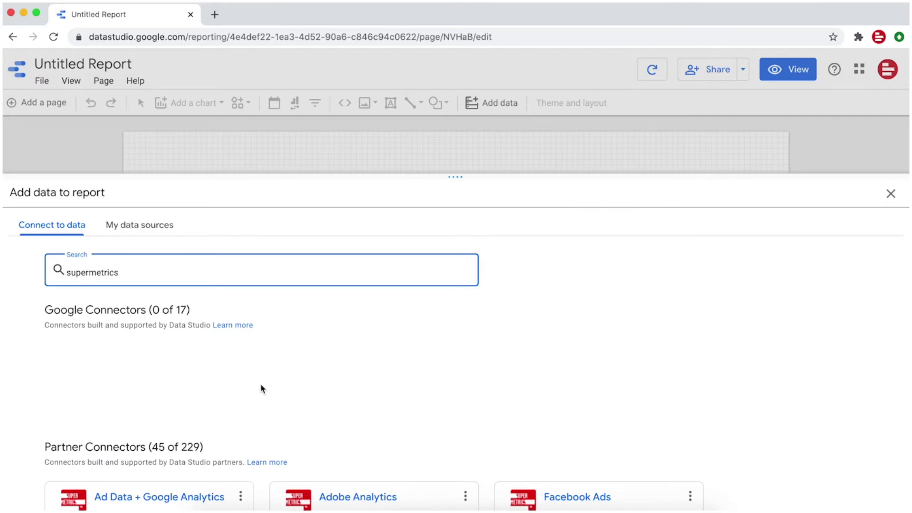
scroll(261, 388, "down", 5)
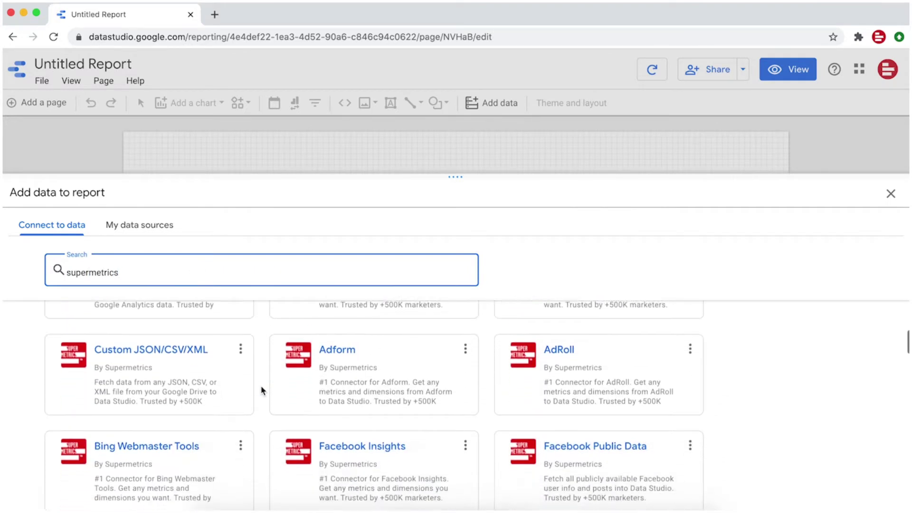
scroll(261, 389, "down", 2)
scroll(261, 390, "down", 4)
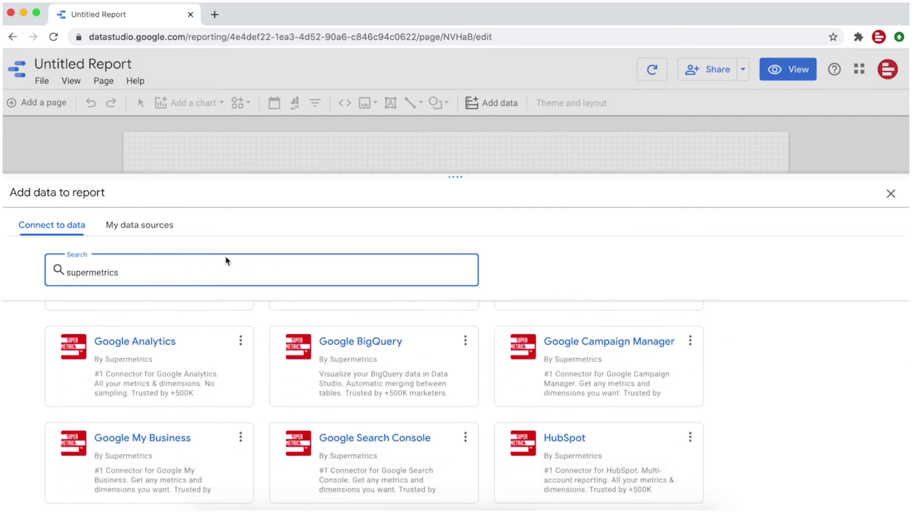
Step: Add the Facebook Ads - Supermetrics Ads source from My data sources to the report
left_click(167, 225)
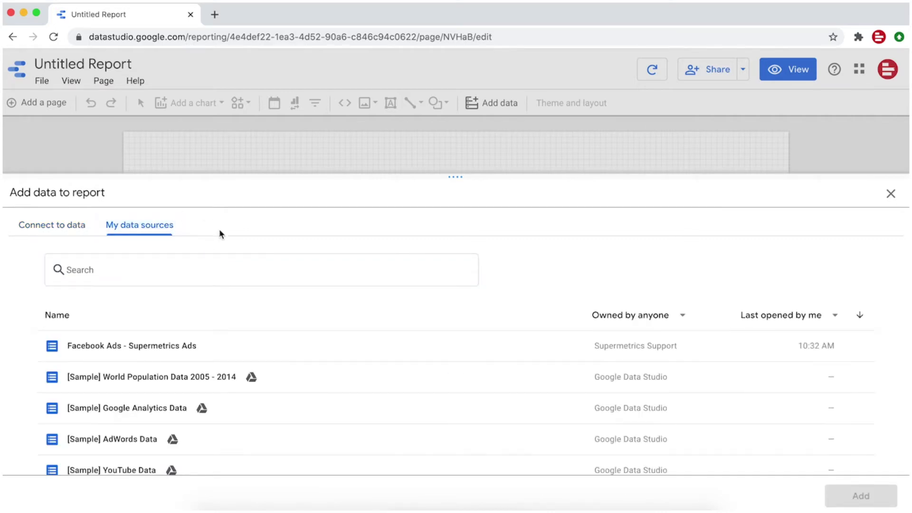
left_click(271, 353)
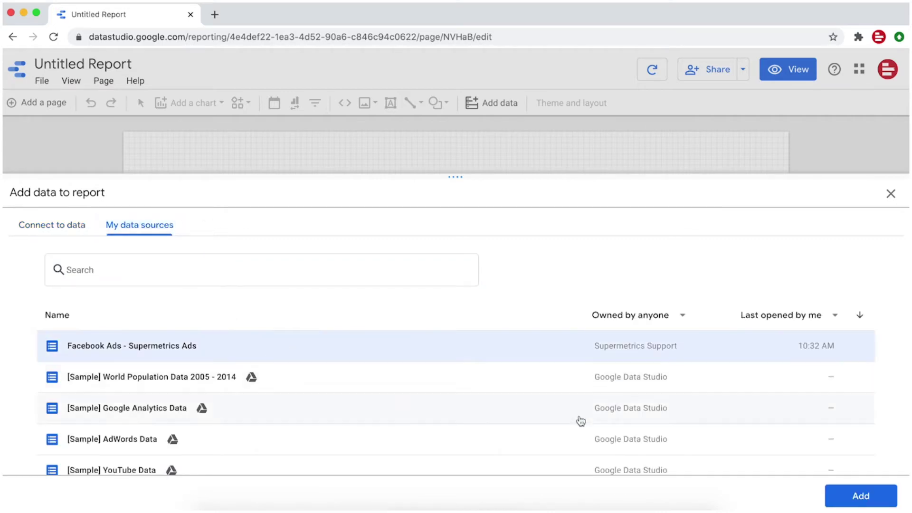
left_click(840, 496)
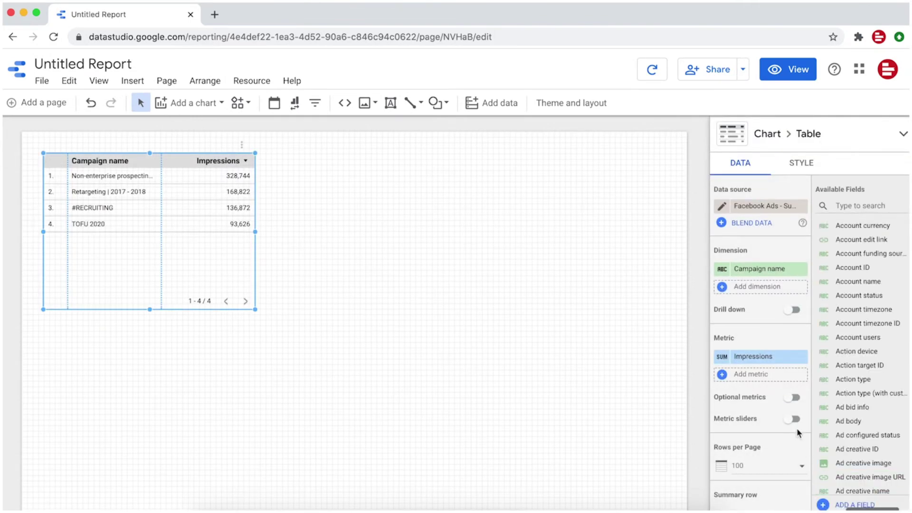
Step: Keep Facebook Ads as the table's source and search 'country' to replace the Campaign name dimension
left_click(779, 210)
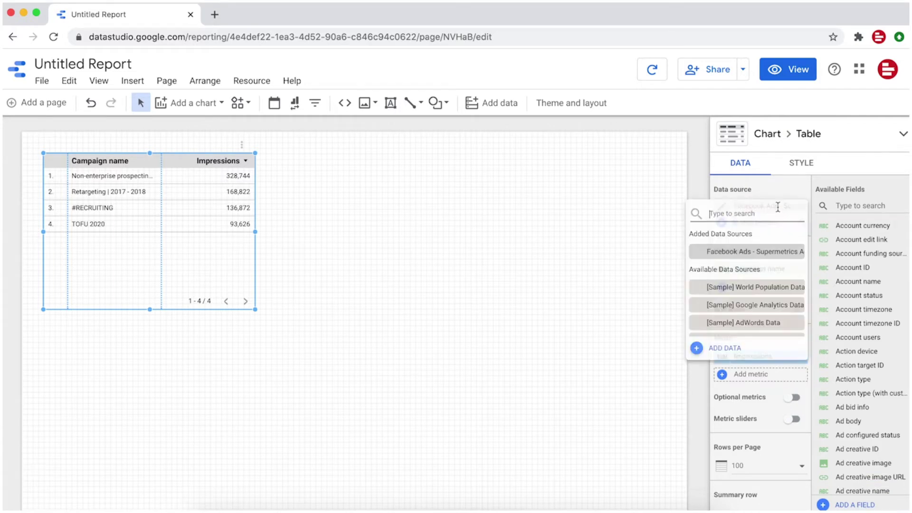
left_click(776, 254)
mouse_move(759, 269)
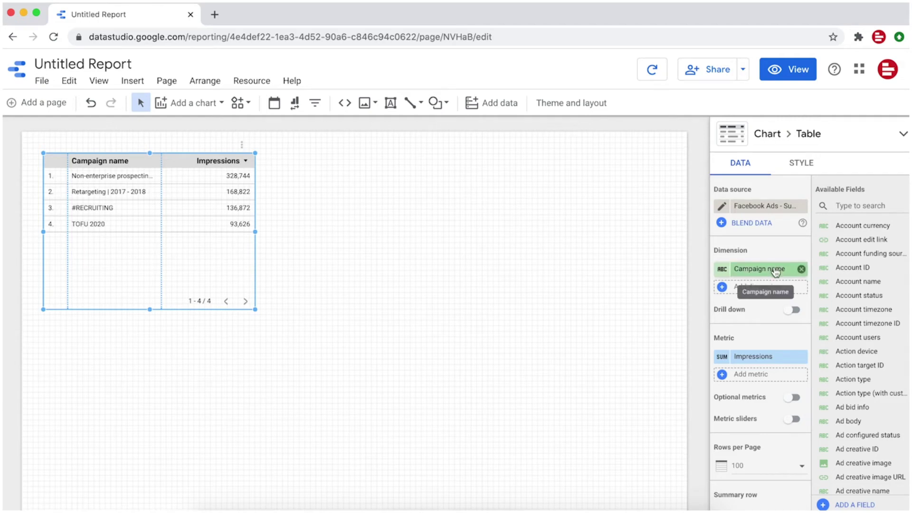
left_click(775, 270)
type("cou")
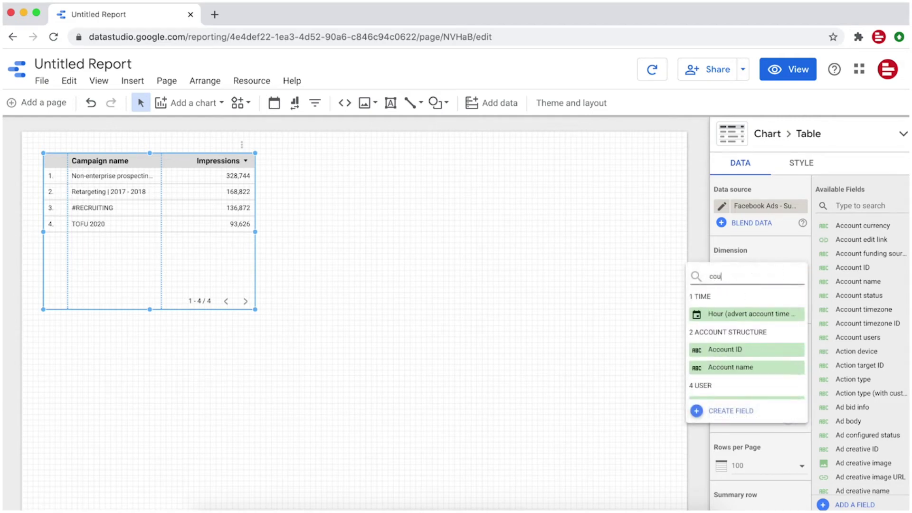
type("ntry")
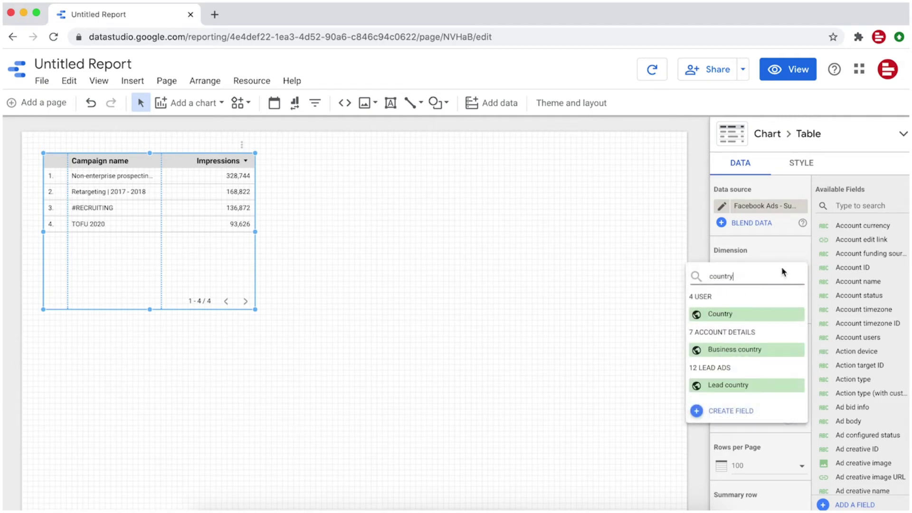
Step: Make Country the table's dimension and Link clicks its metric instead of Impressions
left_click(783, 320)
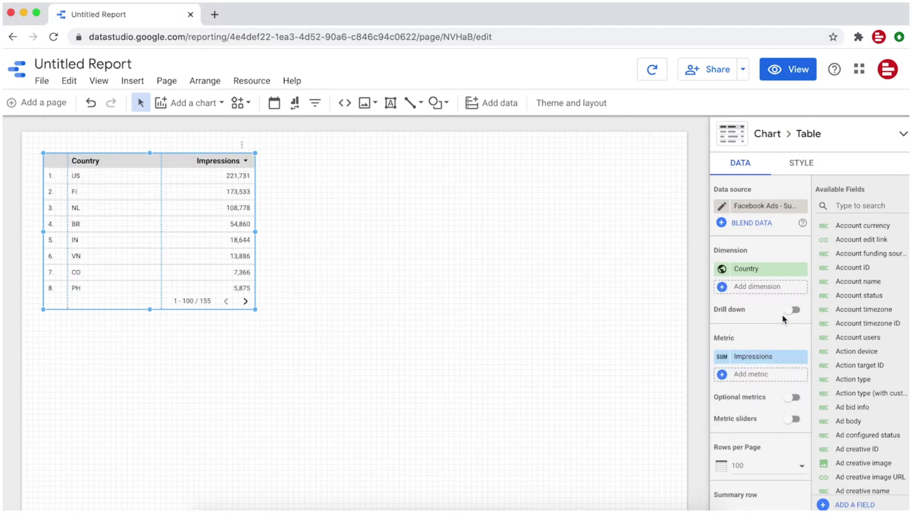
left_click(765, 359)
type("click")
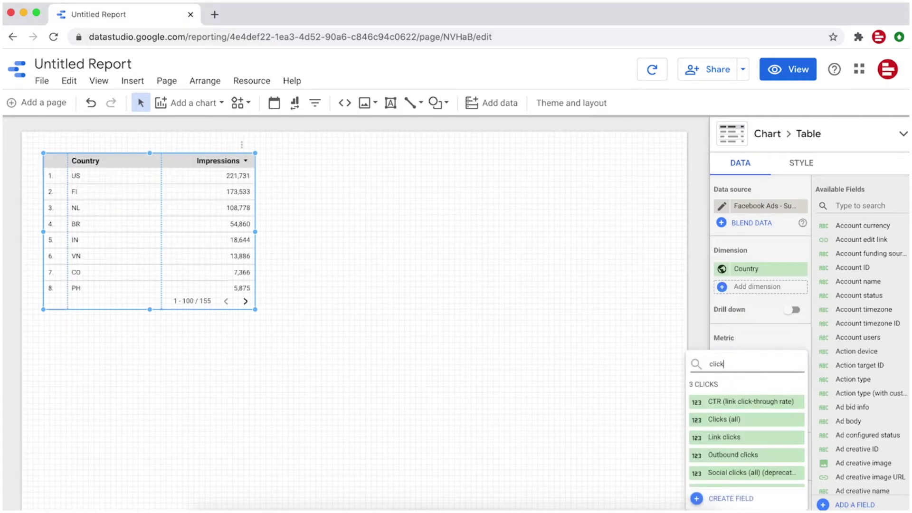
type("s")
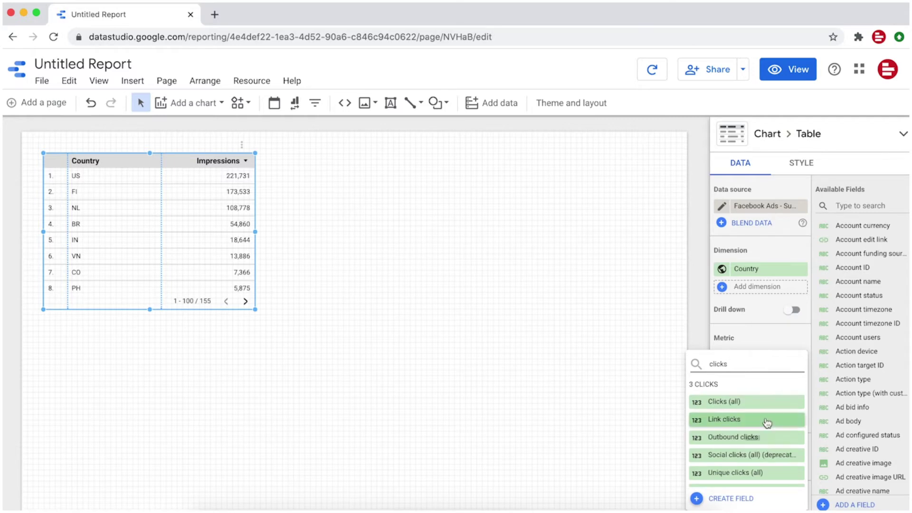
left_click(767, 420)
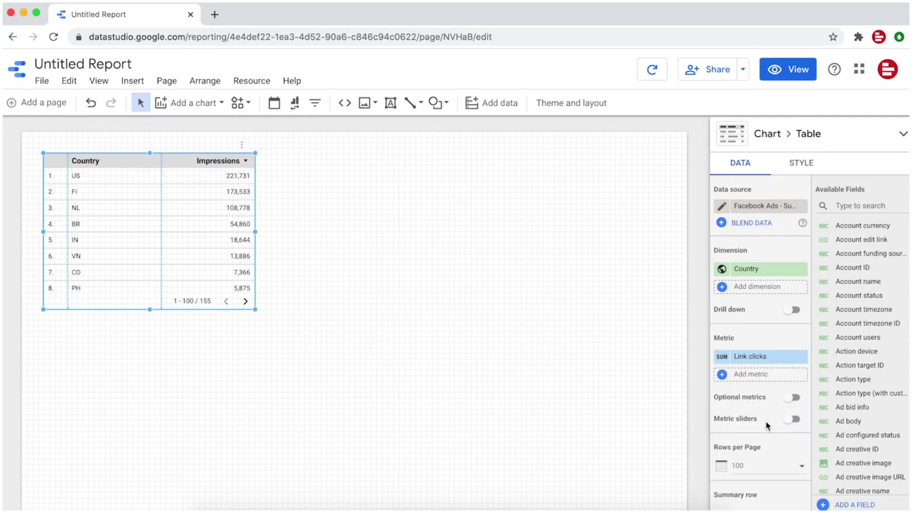
Step: Add CPC (link) as a second table metric and widen the table so all headers fit
left_click(770, 374)
type("cpc")
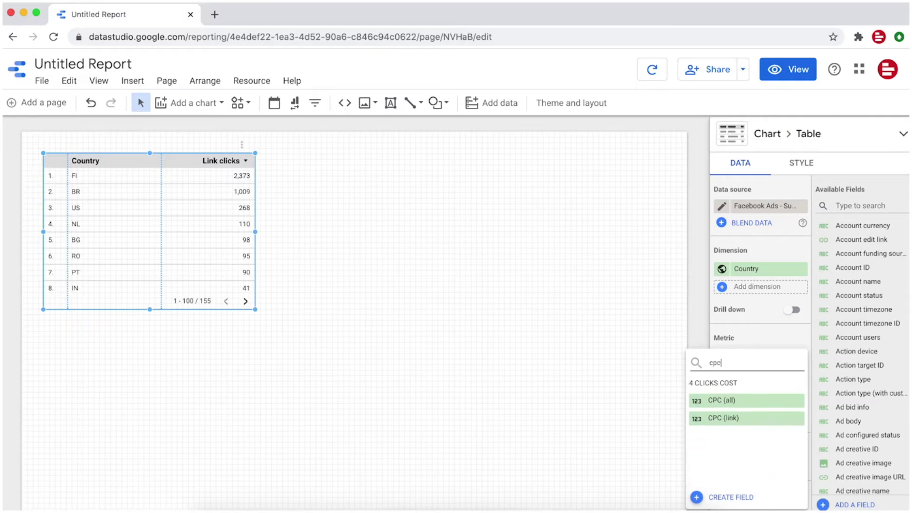
left_click(770, 421)
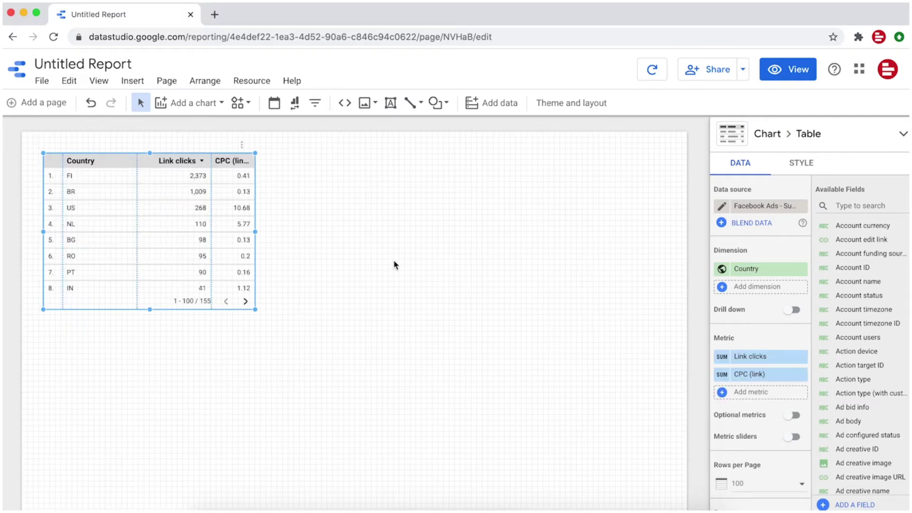
left_click_drag(255, 232, 299, 232)
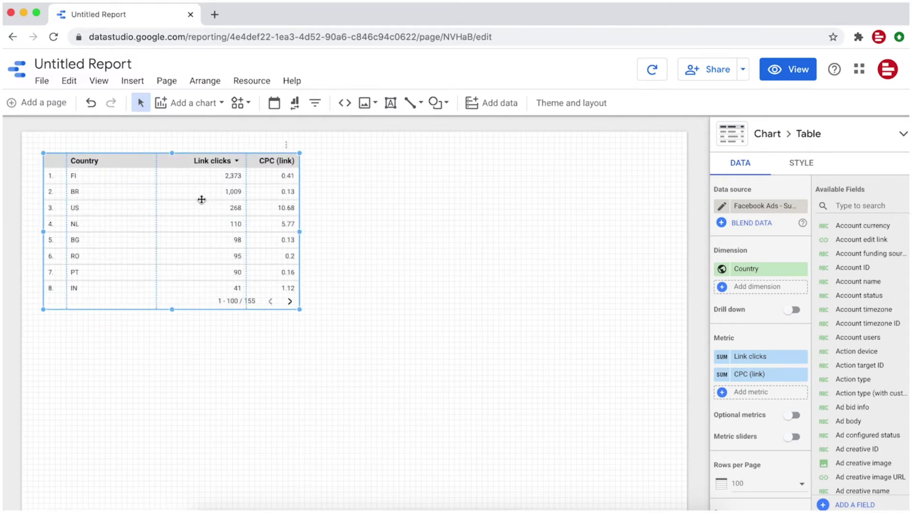
left_click(209, 104)
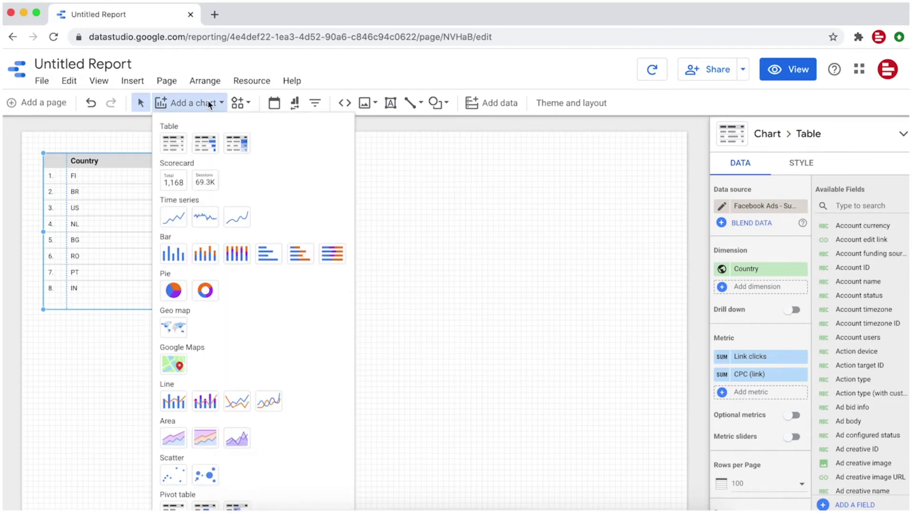
Step: Insert a time series chart to the right of the country table
left_click(173, 218)
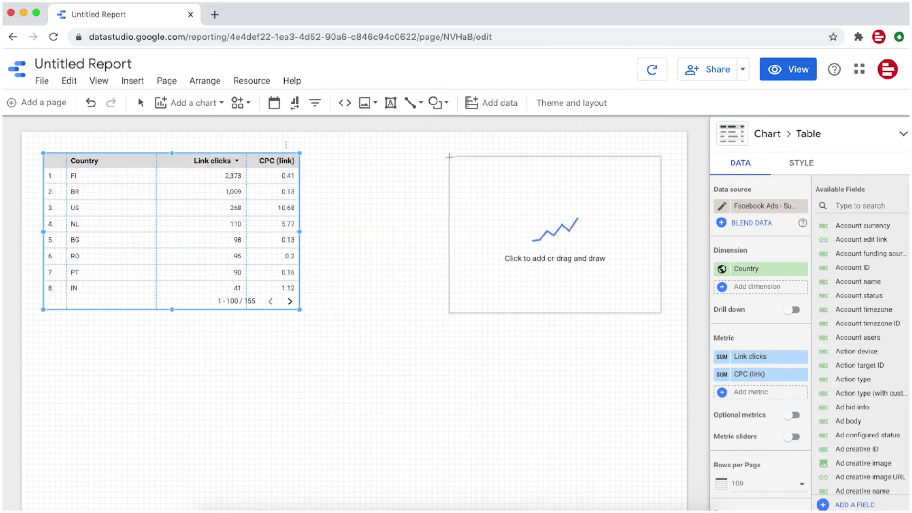
left_click(448, 157)
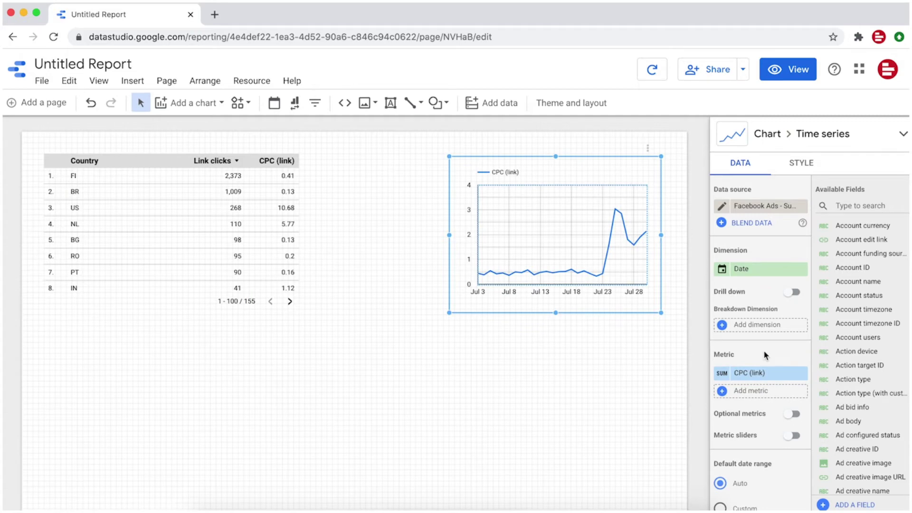
Step: Plot Reach and Impressions on the time series and widen it toward the table
left_click(778, 373)
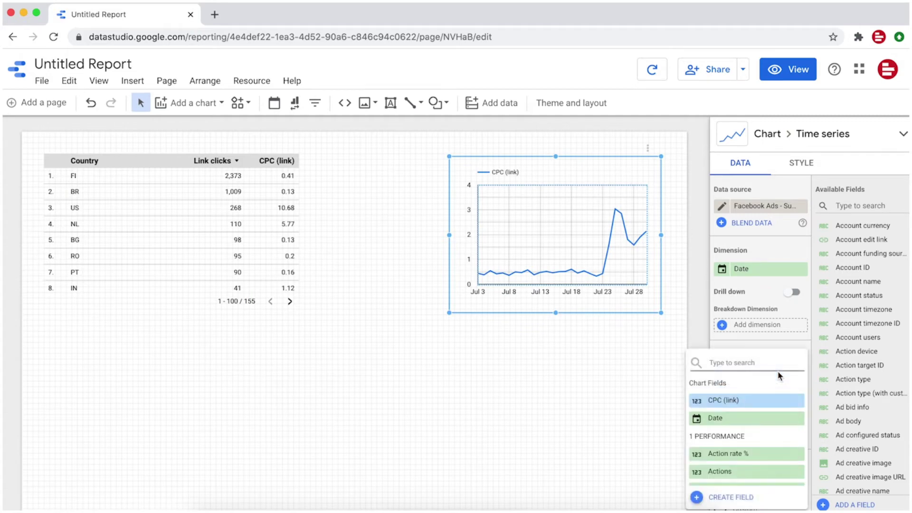
type("reach")
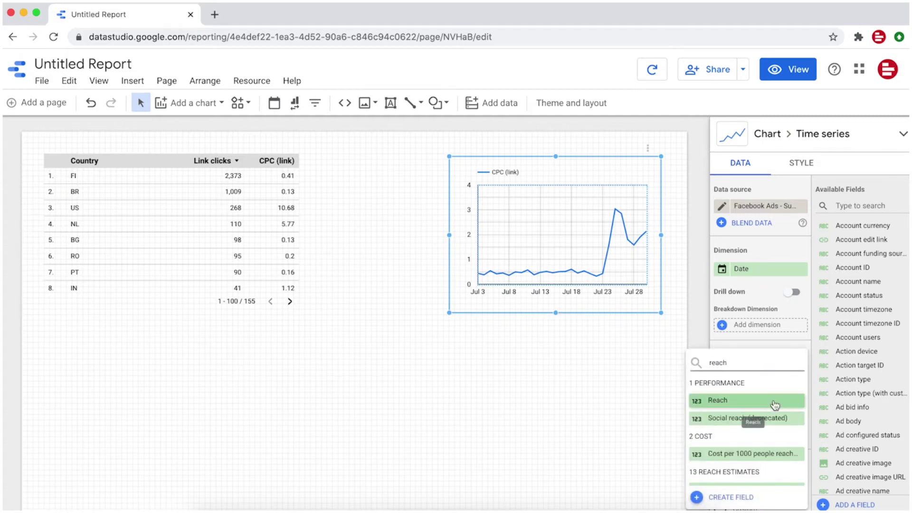
left_click(775, 403)
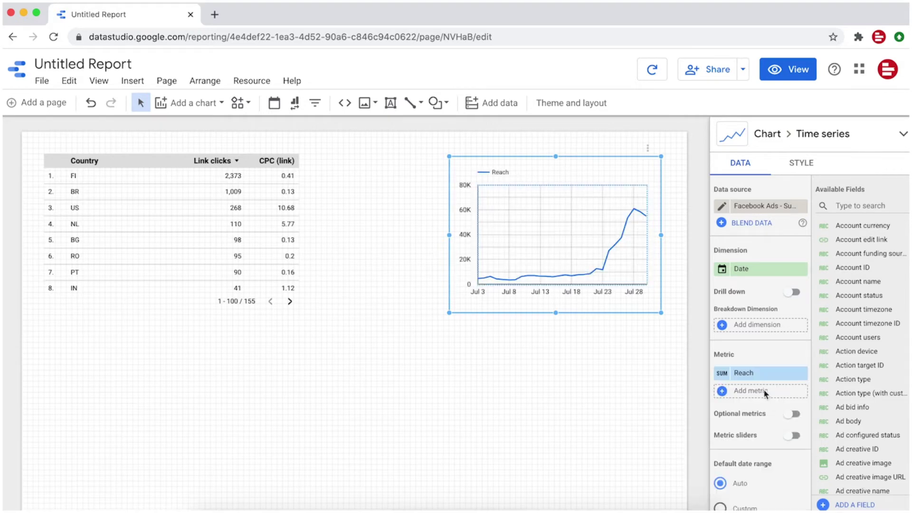
left_click(765, 392)
type("impre")
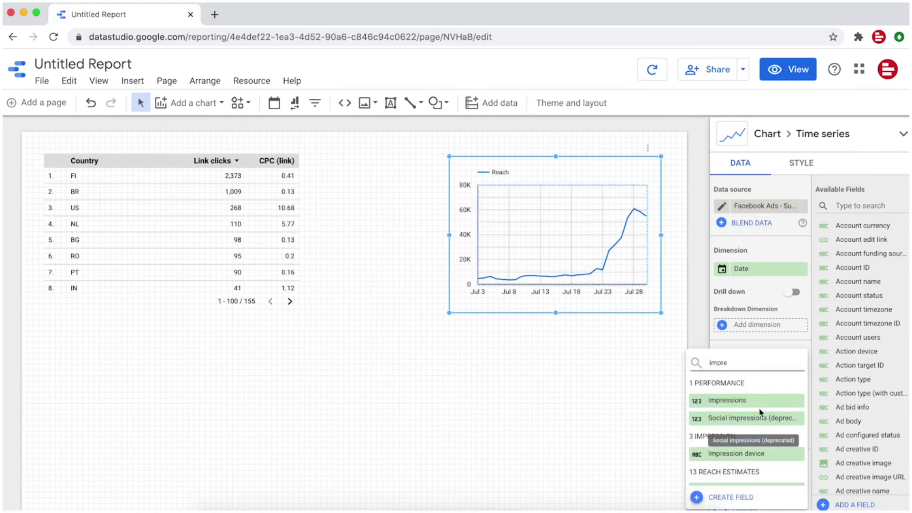
left_click(757, 400)
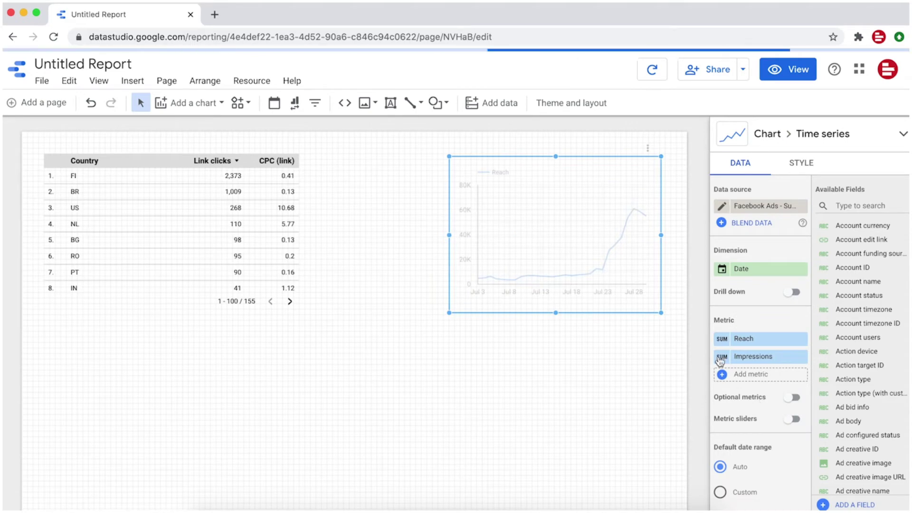
left_click_drag(448, 235, 374, 230)
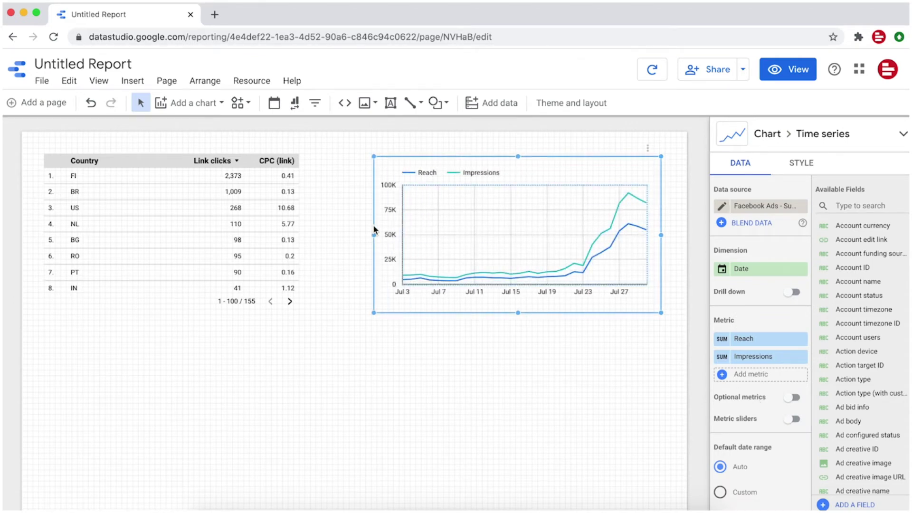
Step: Add a pie chart below the Reach/Impressions time series
left_click(212, 103)
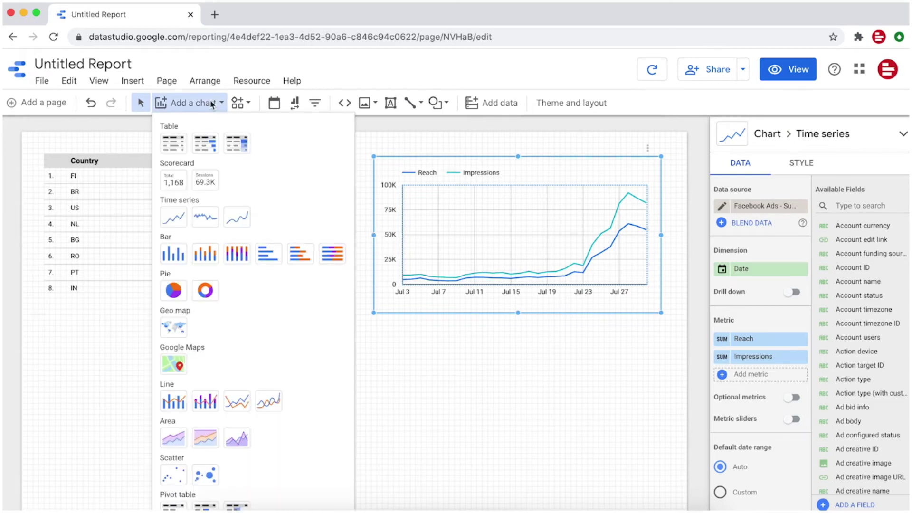
left_click(174, 290)
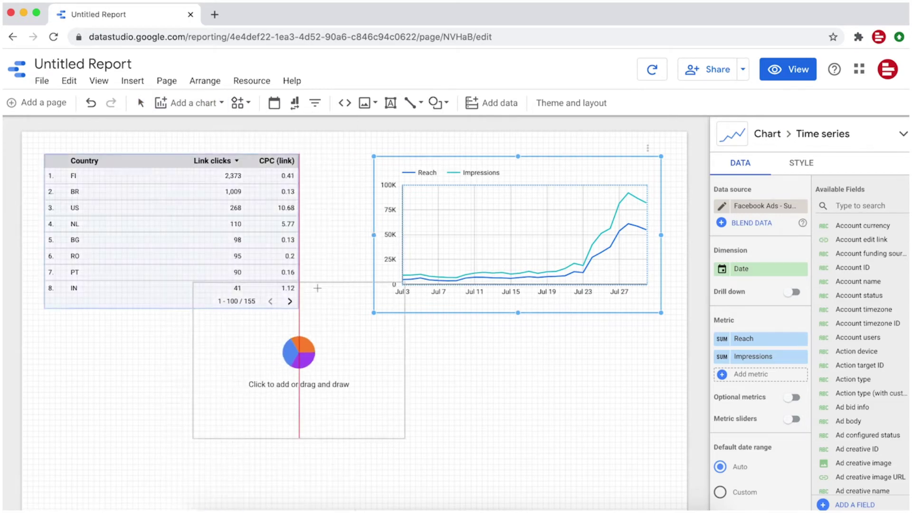
left_click(446, 331)
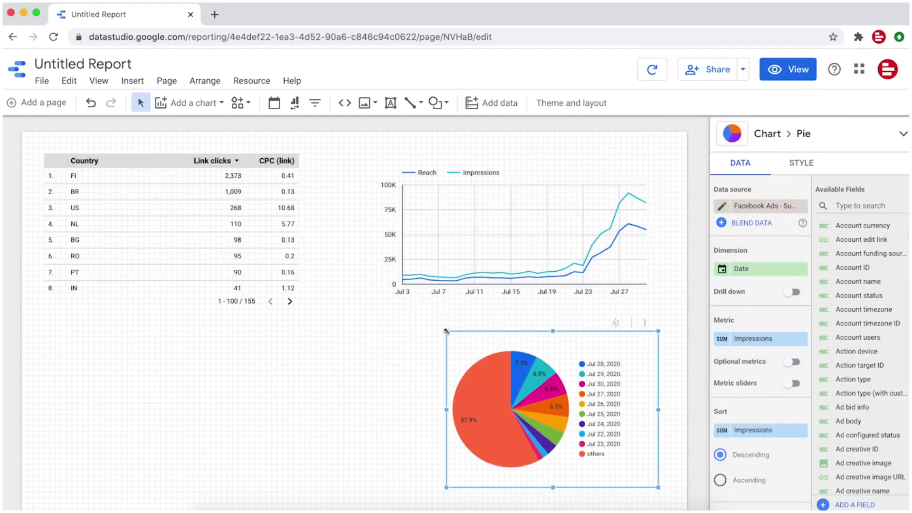
left_click(841, 206)
Step: Set the pie chart to Age dimension and Reach metric, and widen it leftward
type("age")
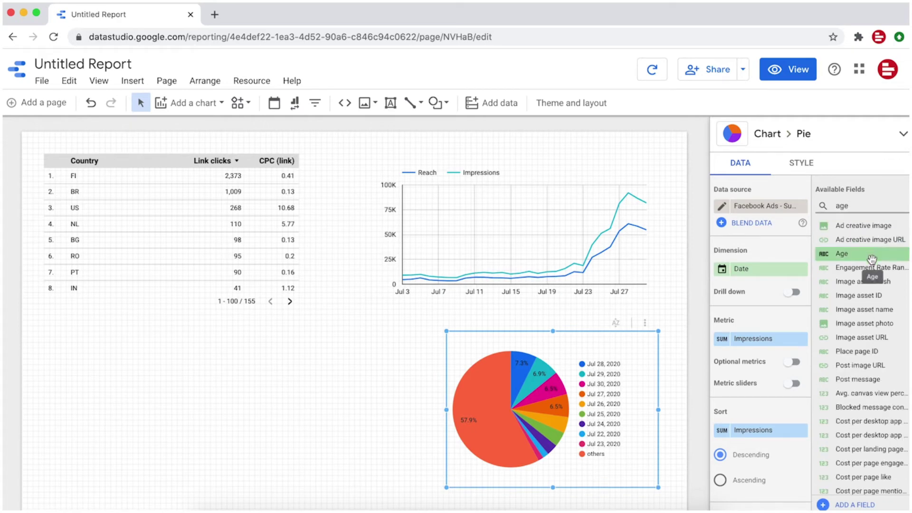
left_click_drag(862, 255, 780, 273)
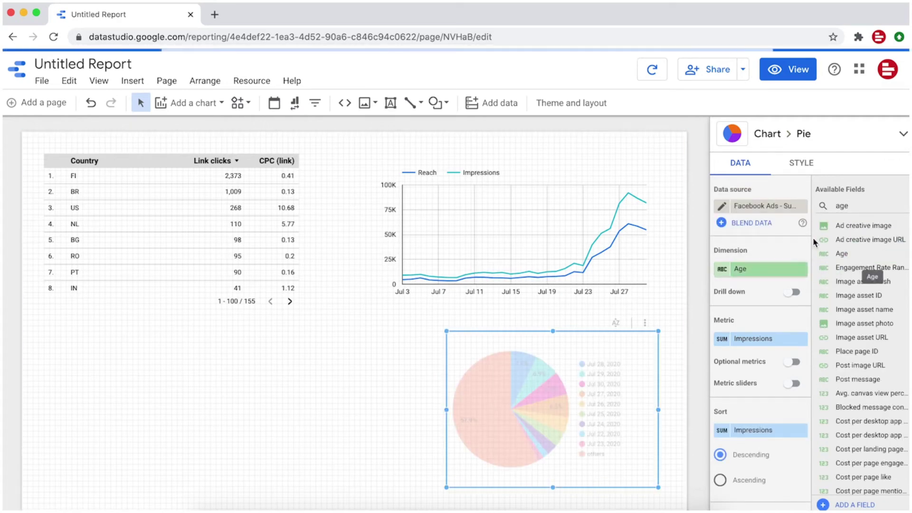
double_click(844, 205)
type("reach")
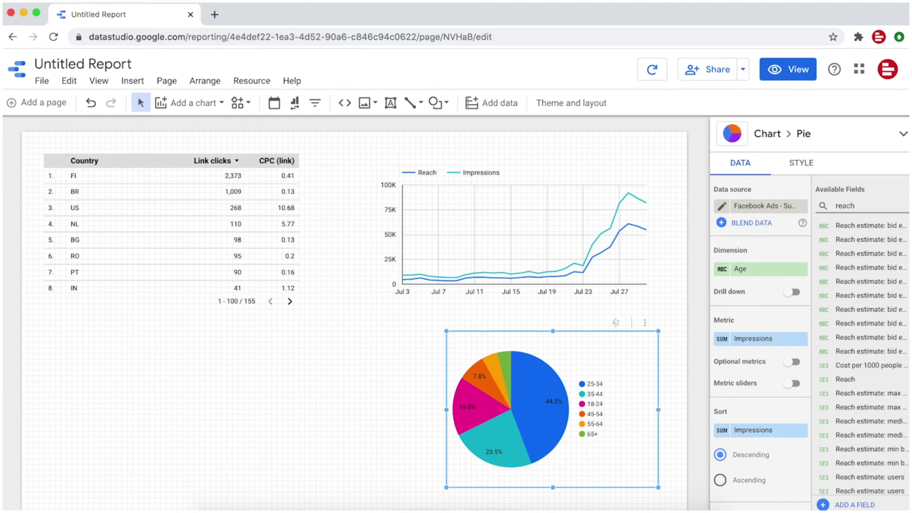
left_click_drag(863, 379, 756, 338)
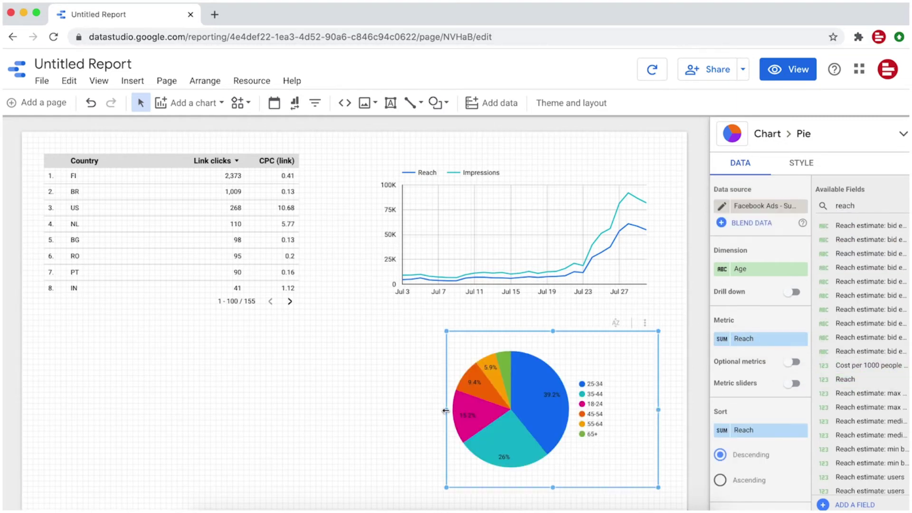
left_click_drag(447, 410, 394, 409)
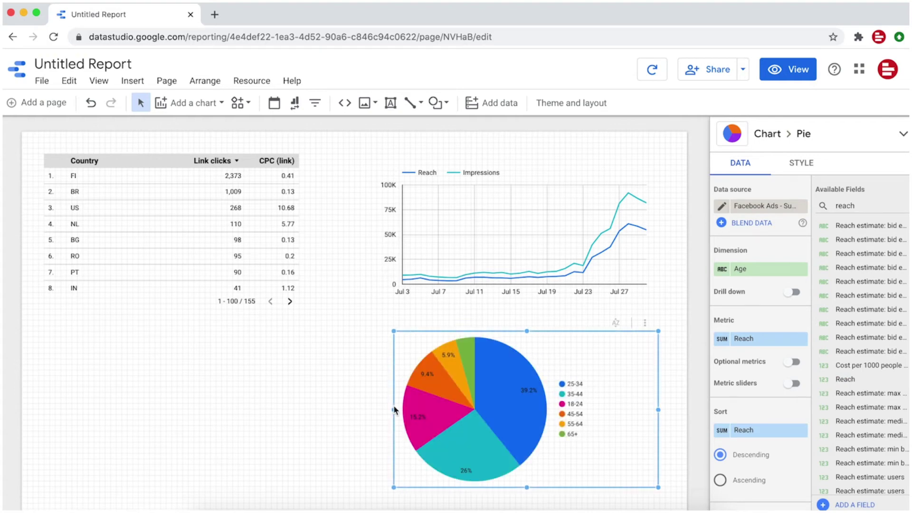
Step: Sort the pie slices by Age ascending and move the country table to the lower left
left_click(770, 432)
left_click(770, 424)
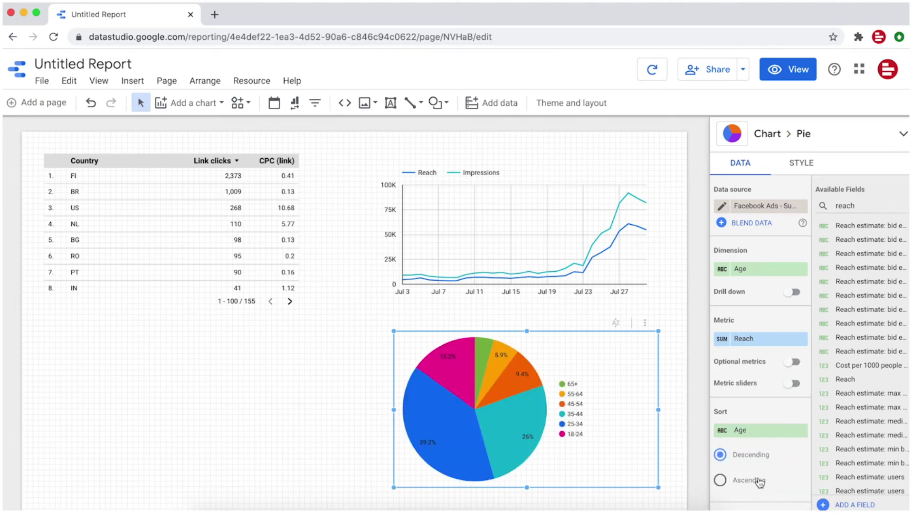
left_click(760, 481)
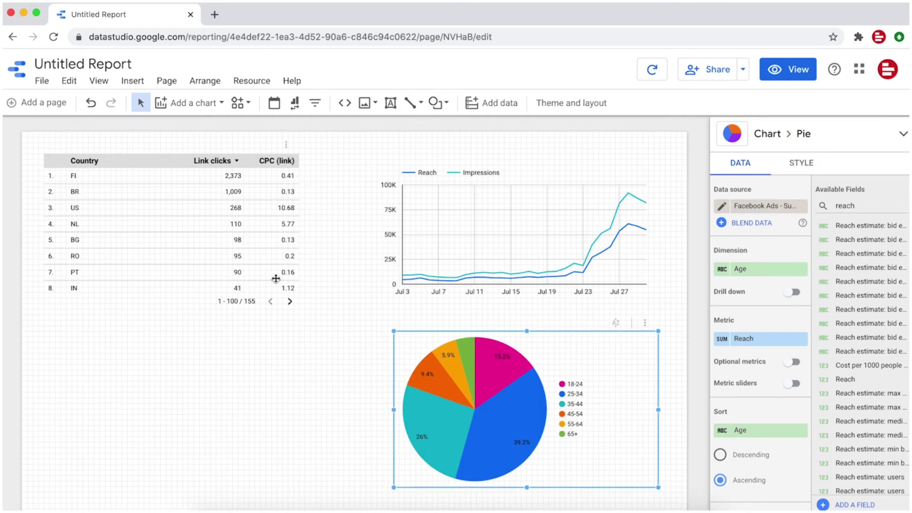
left_click_drag(275, 278, 284, 443)
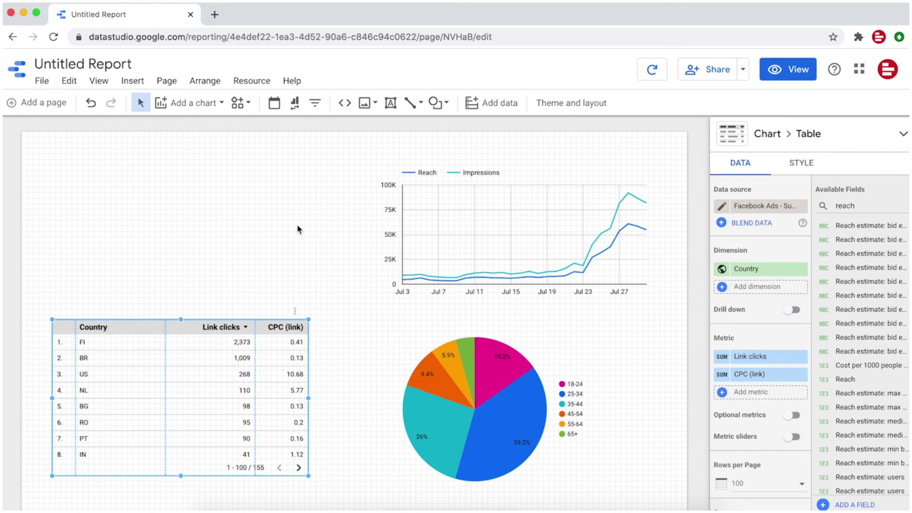
Step: Place a date range control at the top left of the page
left_click(274, 107)
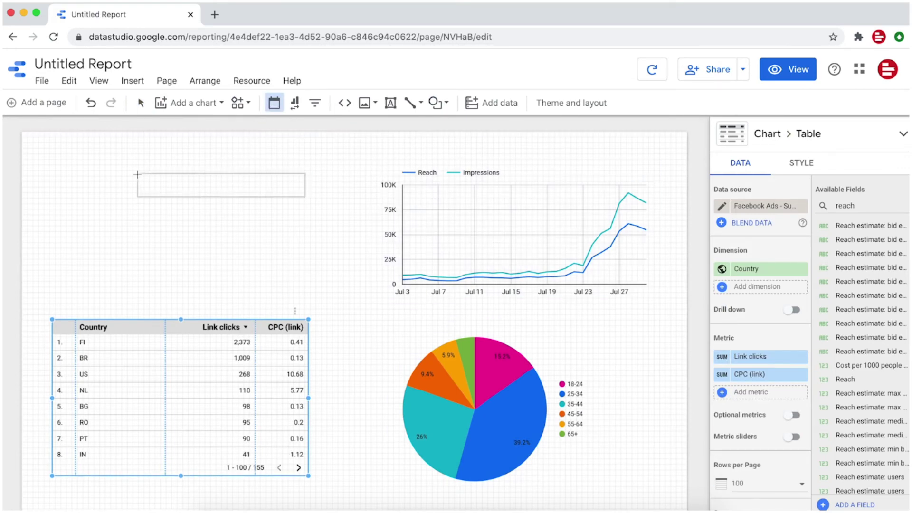
left_click(53, 173)
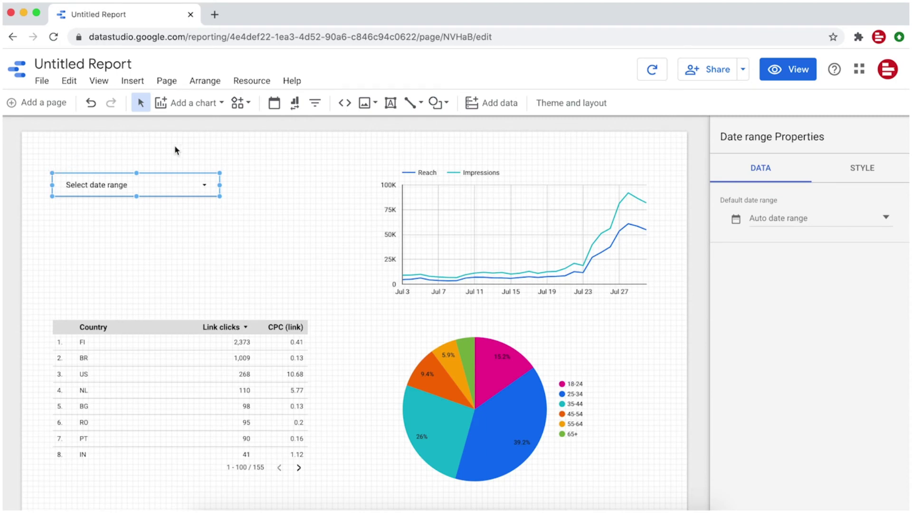
left_click(317, 106)
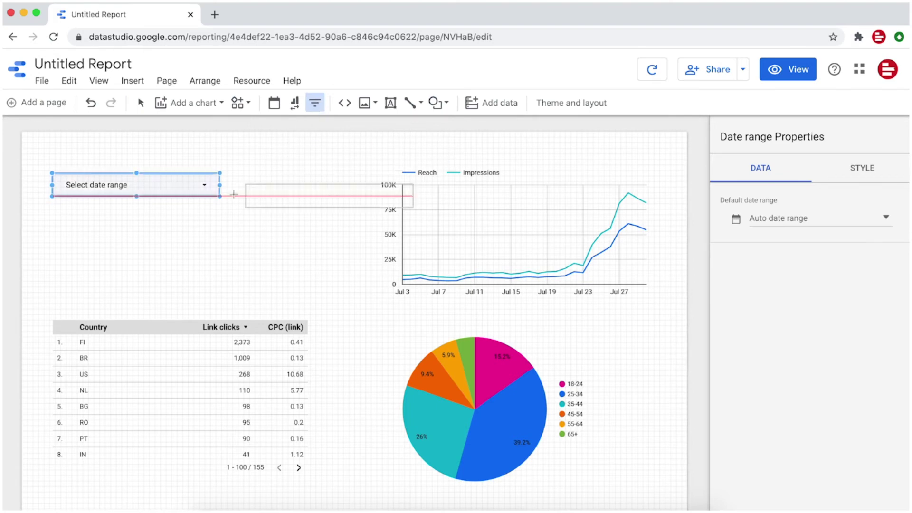
Step: Add a Campaign name filter control without metric under the date range, then view the report
left_click(51, 220)
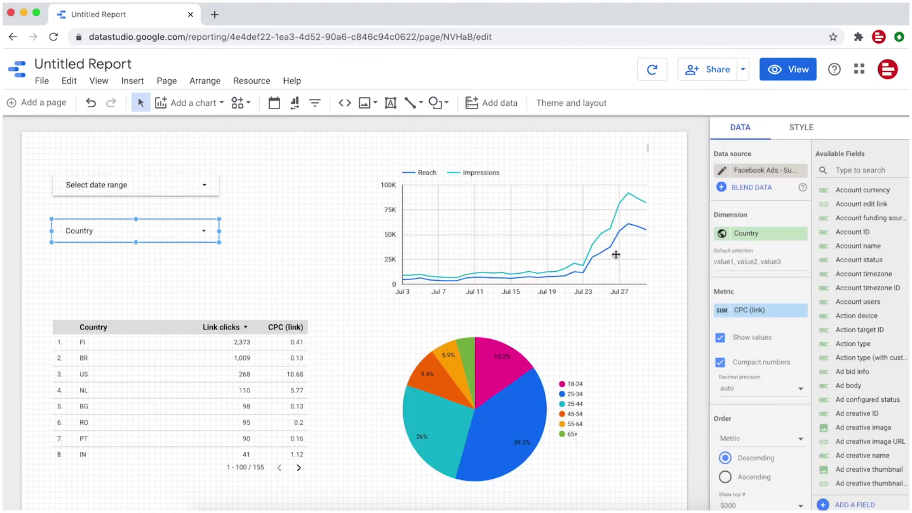
left_click(762, 235)
type("campaign")
left_click(768, 300)
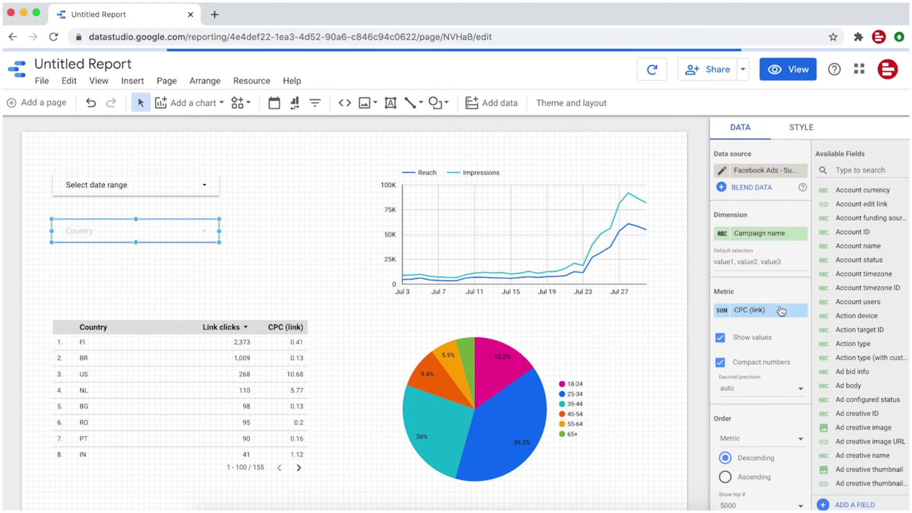
left_click(802, 310)
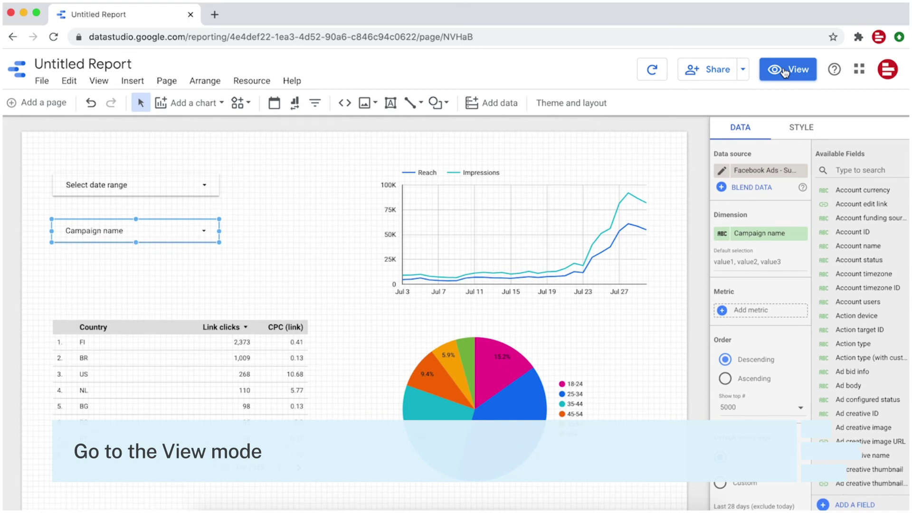
left_click(785, 72)
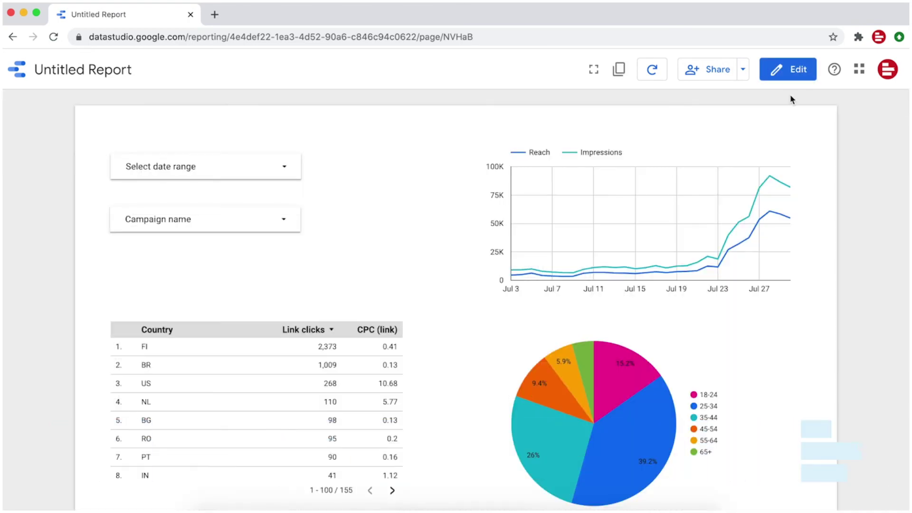
Step: Set the date range to Last month (Jun 1–30, 2020) and sort the country table by CPC (link)
scroll(816, 198, "down", 2)
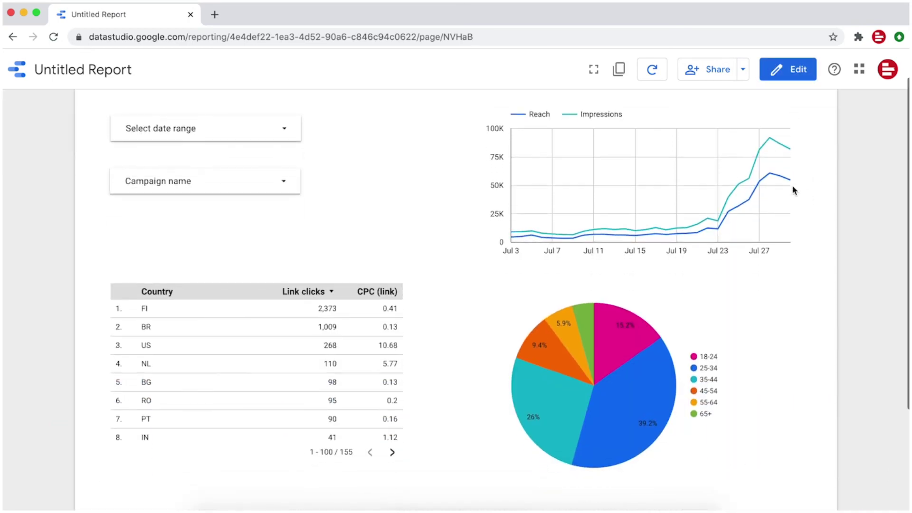
left_click(283, 129)
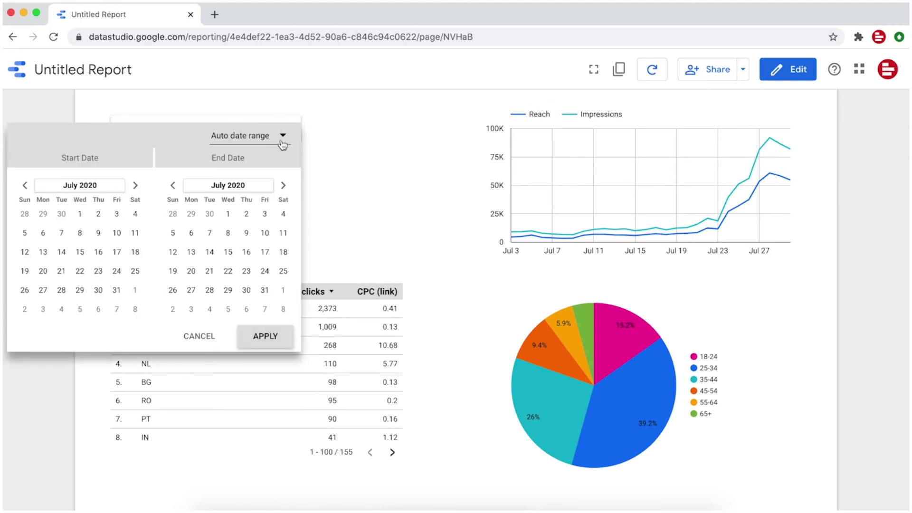
left_click(282, 140)
scroll(279, 163, "up", 2)
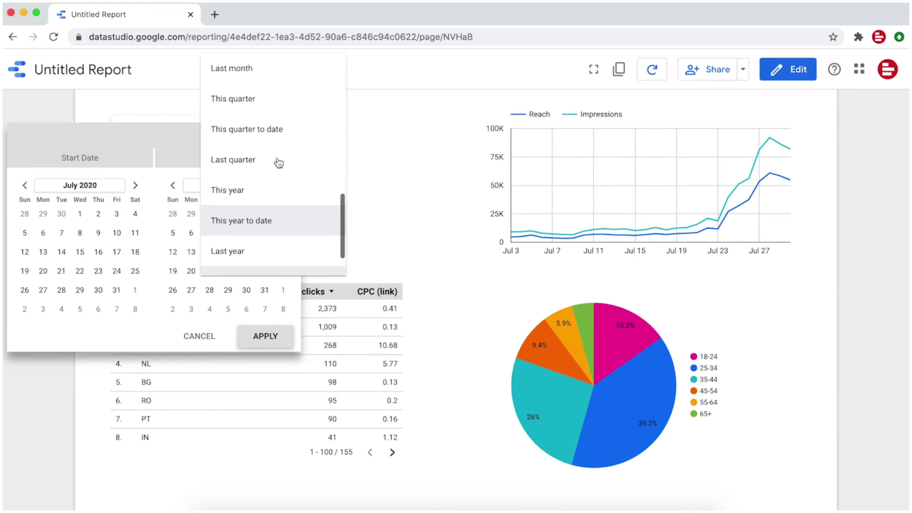
scroll(279, 163, "up", 1)
scroll(279, 162, "down", 1)
scroll(279, 163, "down", 2)
scroll(278, 163, "up", 3)
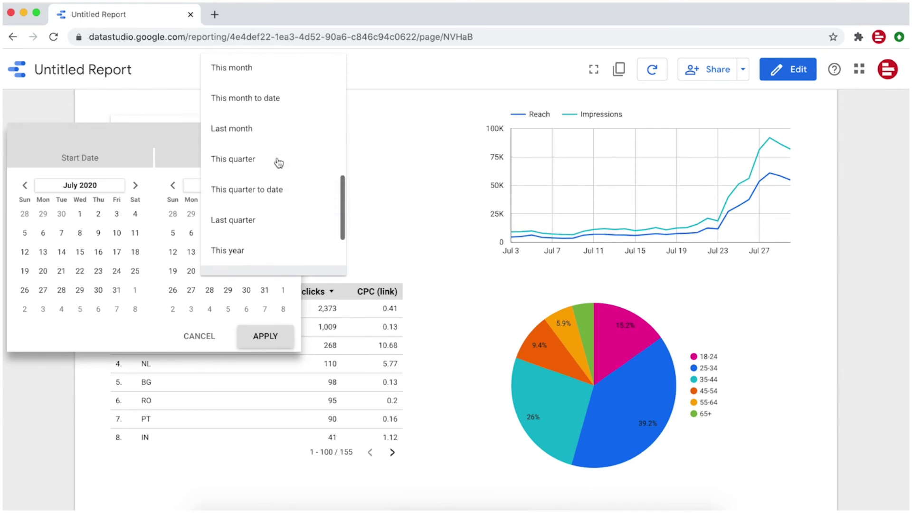
scroll(266, 152, "up", 1)
left_click(256, 141)
left_click(275, 336)
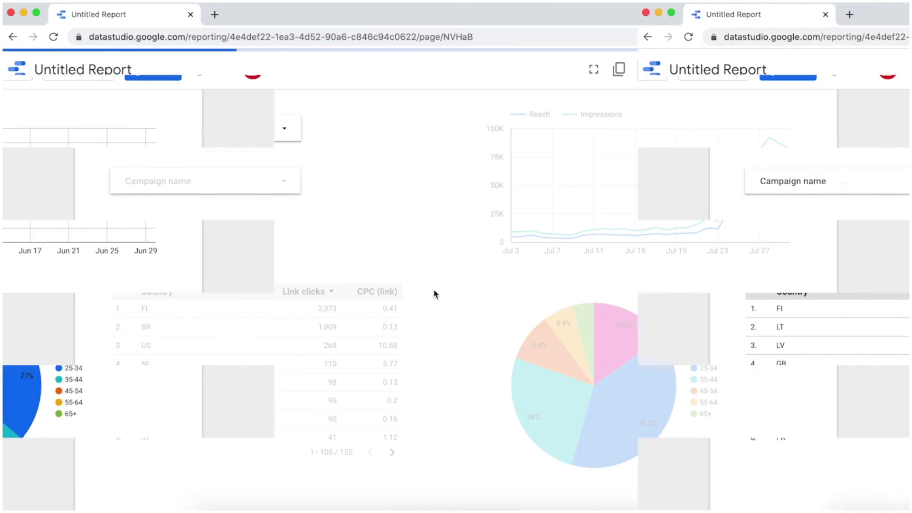
left_click(385, 291)
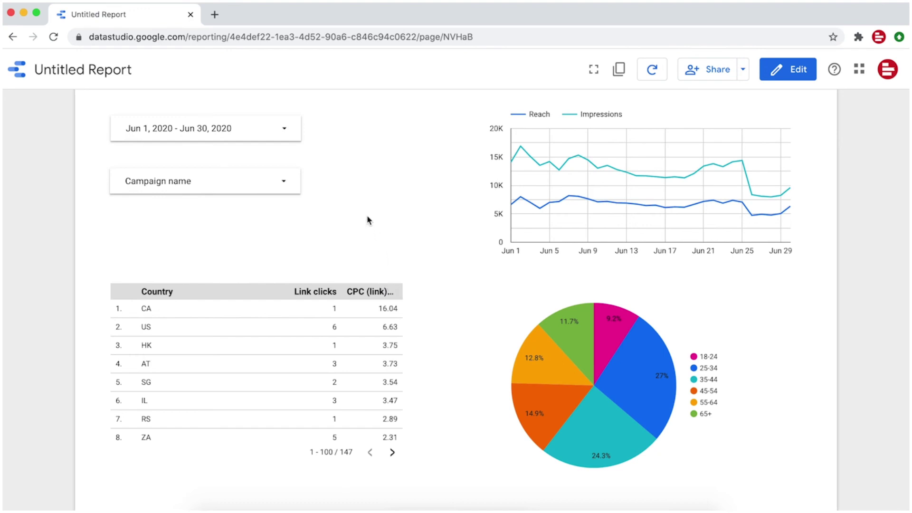
Step: Limit the Campaign name filter to only #RECRUITING
left_click(285, 185)
mouse_move(207, 273)
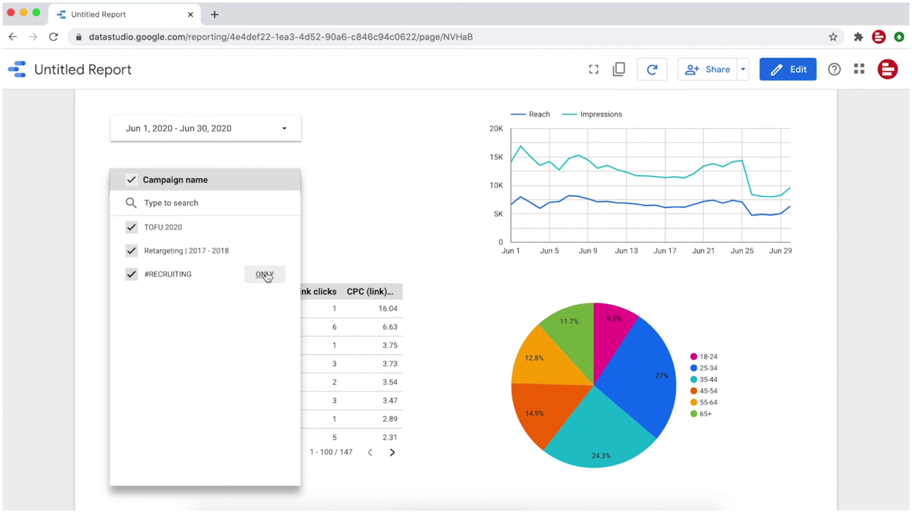
left_click(266, 275)
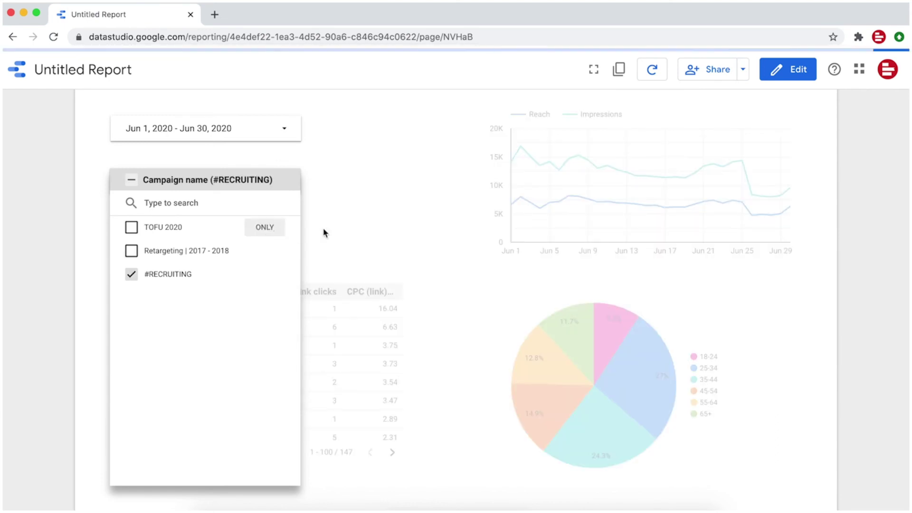
left_click(411, 221)
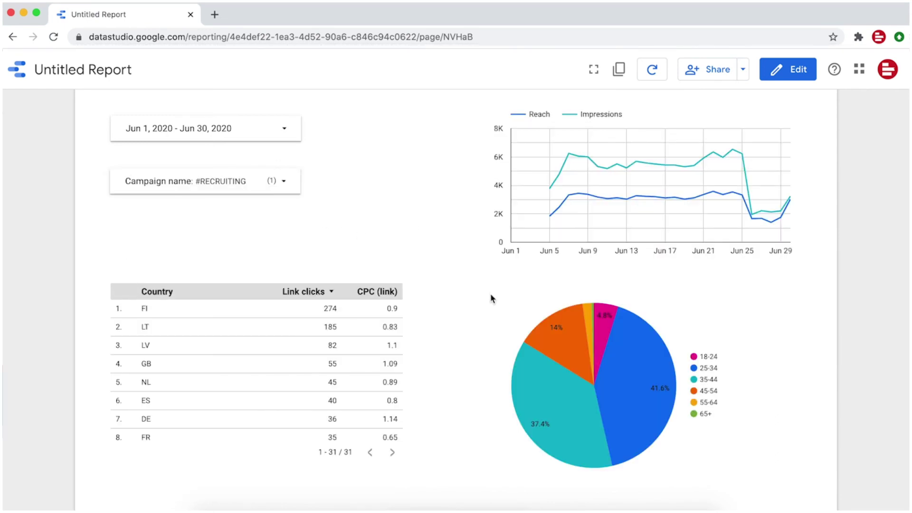